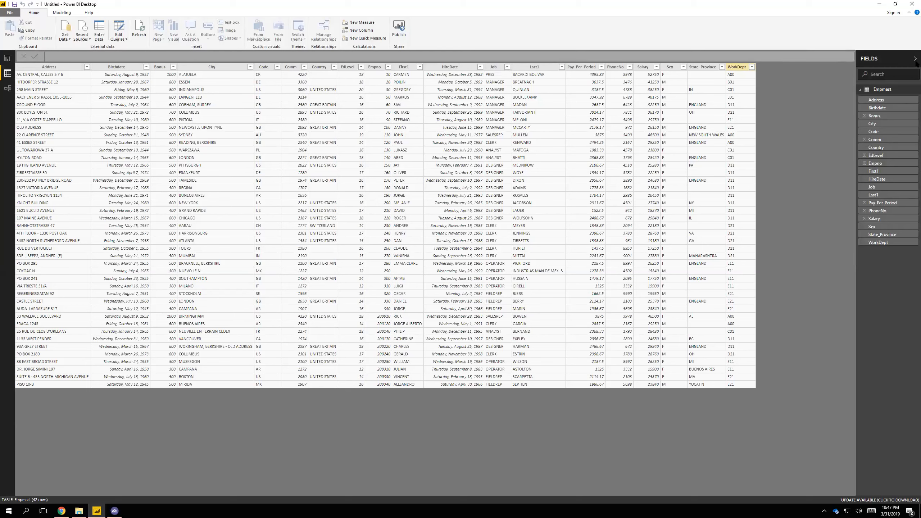
pyautogui.click(867, 92)
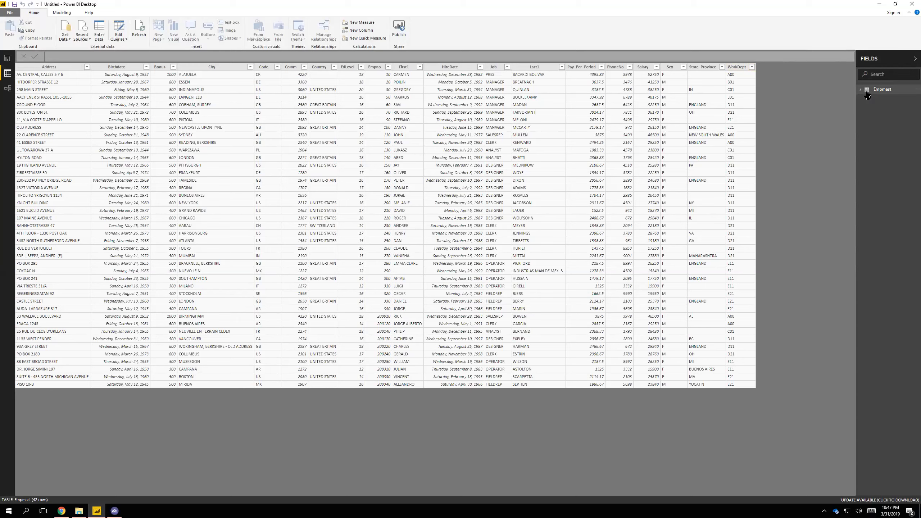
pyautogui.click(752, 68)
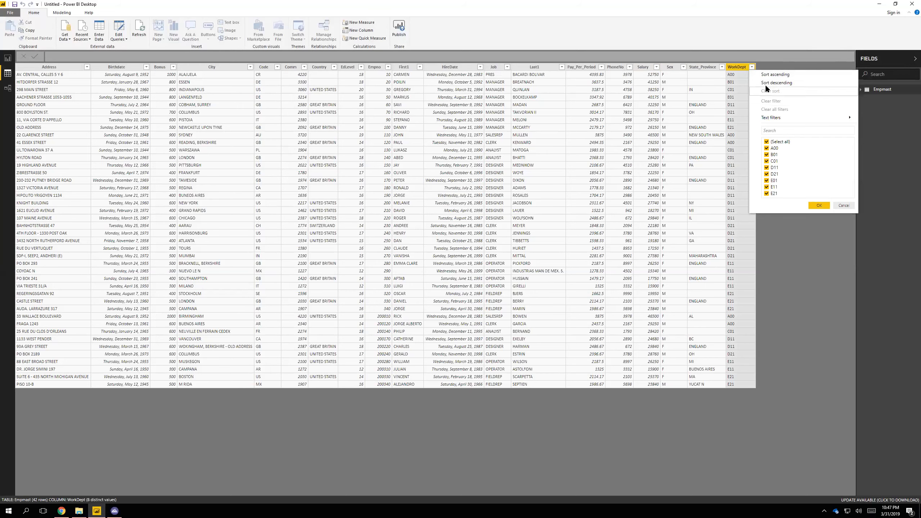
pyautogui.click(765, 64)
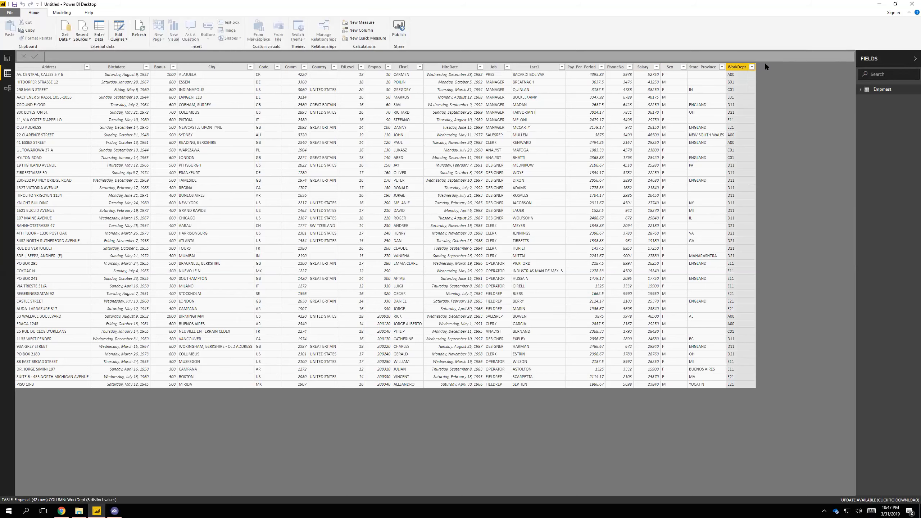
# Add a calculated column named FullAddr to the Empmast table, starting its formula with the Address field
pyautogui.rightClick(737, 87)
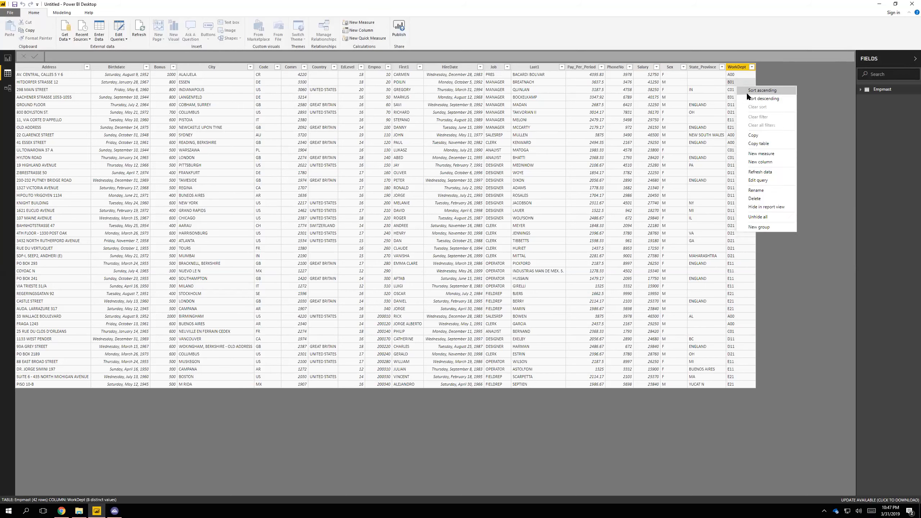
pyautogui.click(757, 163)
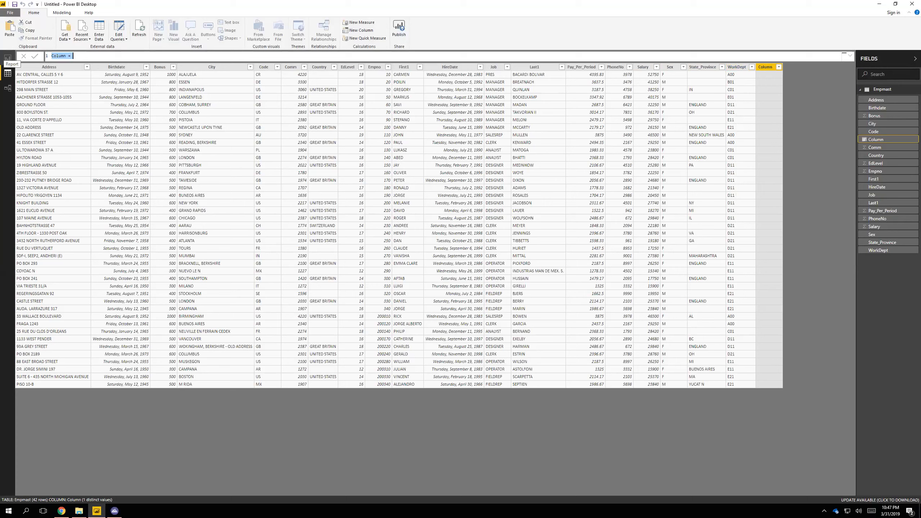
pyautogui.moveTo(83, 57); pyautogui.dragTo(48, 55)
pyautogui.write('FullAdd')
pyautogui.write('r = address')
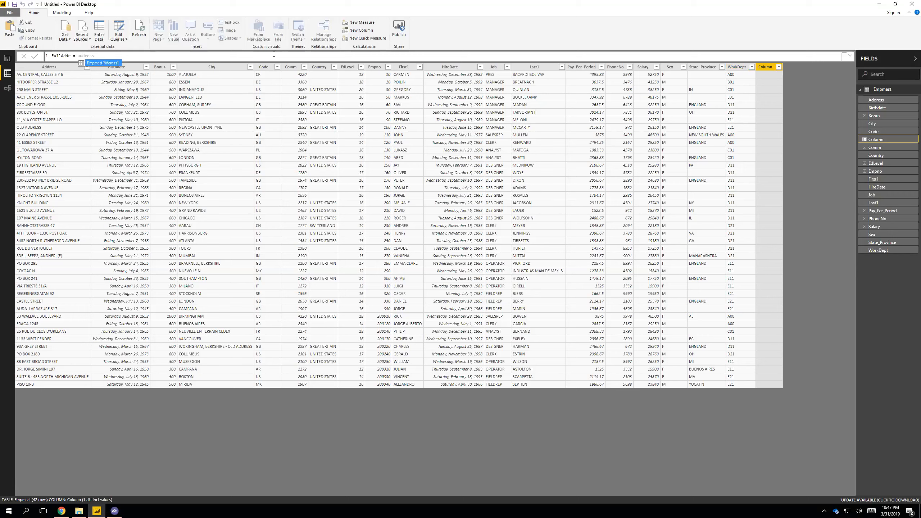
pyautogui.doubleClick(114, 64)
# Append the City and Country fields to the FullAddr formula, each preceded by a concatenated space, and commit the formula
pyautogui.write('&" "&')
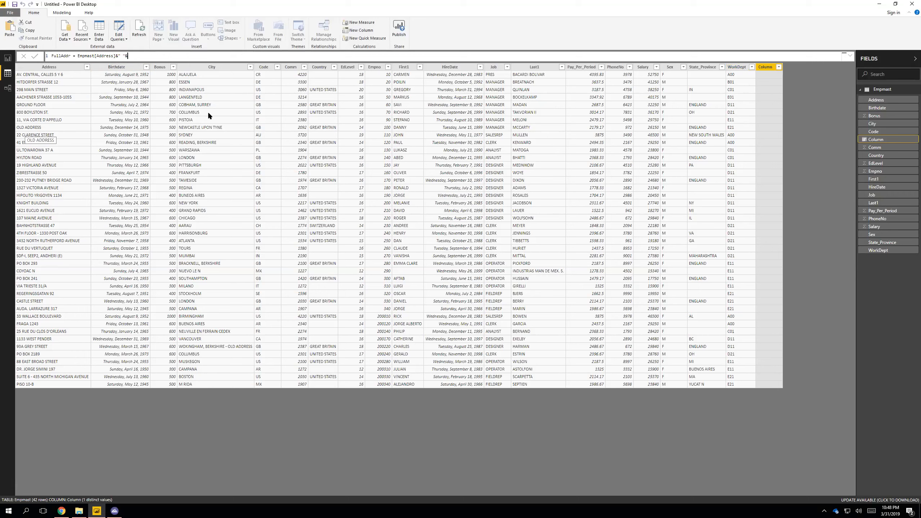
pyautogui.write('city')
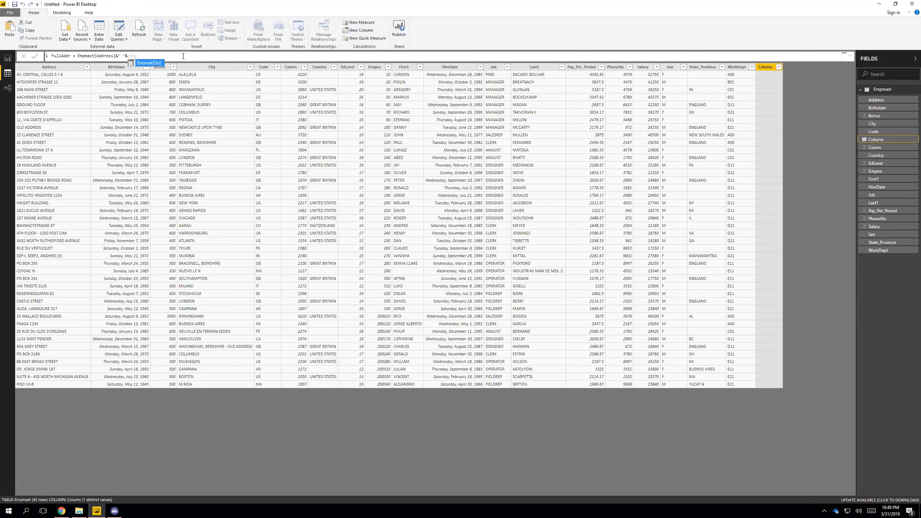
pyautogui.press('Tab')
pyautogui.write('&" "&country')
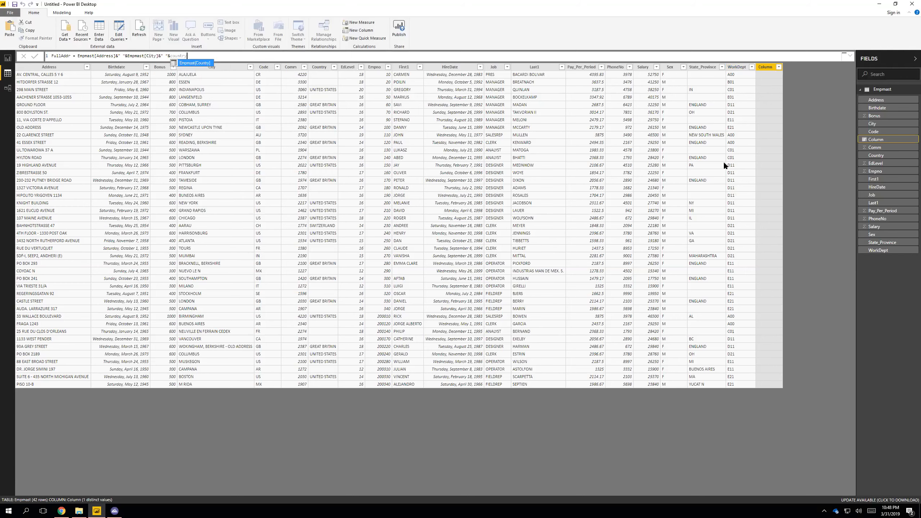
pyautogui.press('Tab')
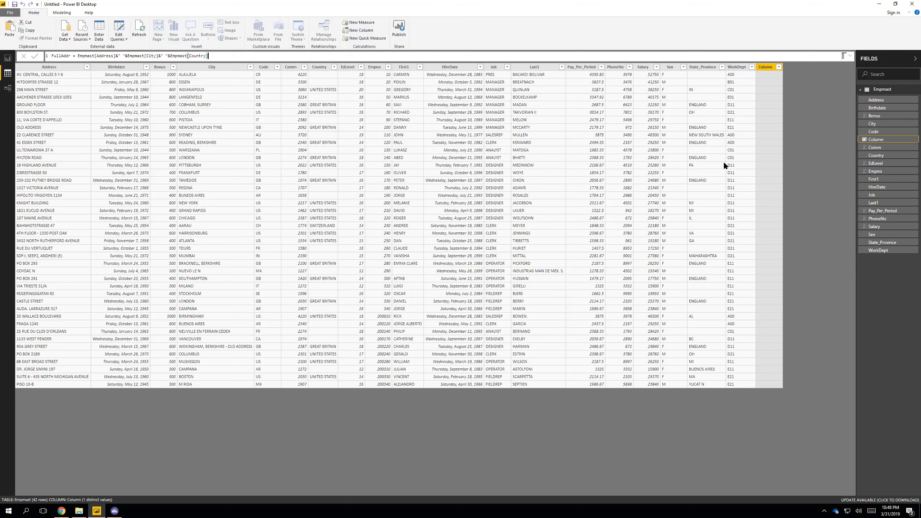
pyautogui.press('Return')
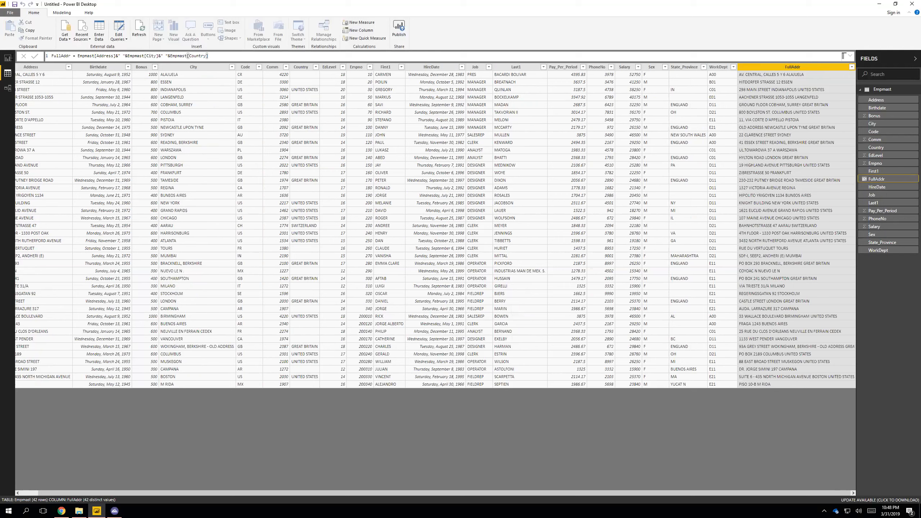
# Add a map visual to the report page and enlarge it to cover most of the page
pyautogui.click(9, 57)
pyautogui.click(9, 73)
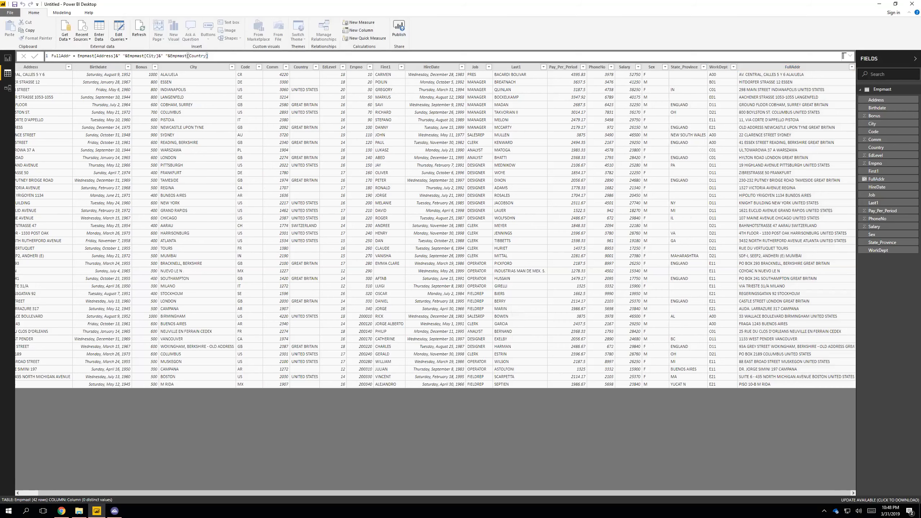
pyautogui.click(7, 58)
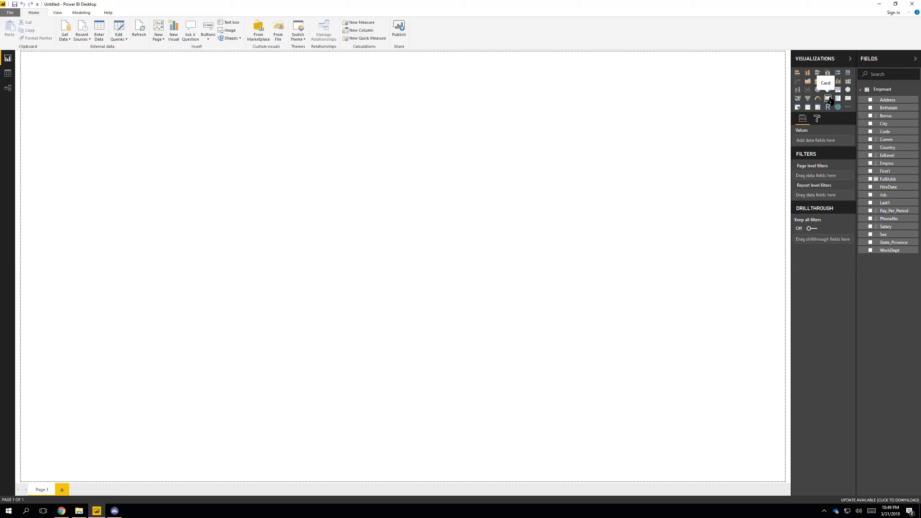
pyautogui.click(848, 90)
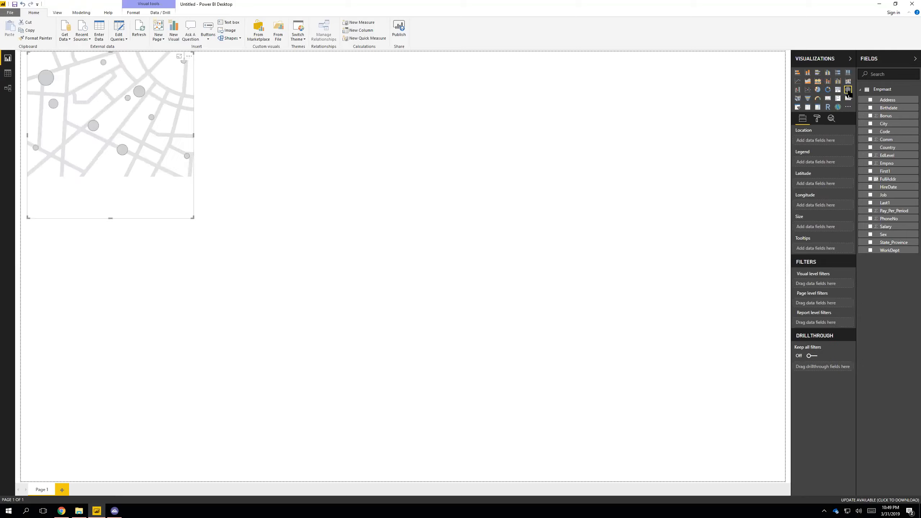
pyautogui.moveTo(196, 217); pyautogui.dragTo(580, 390)
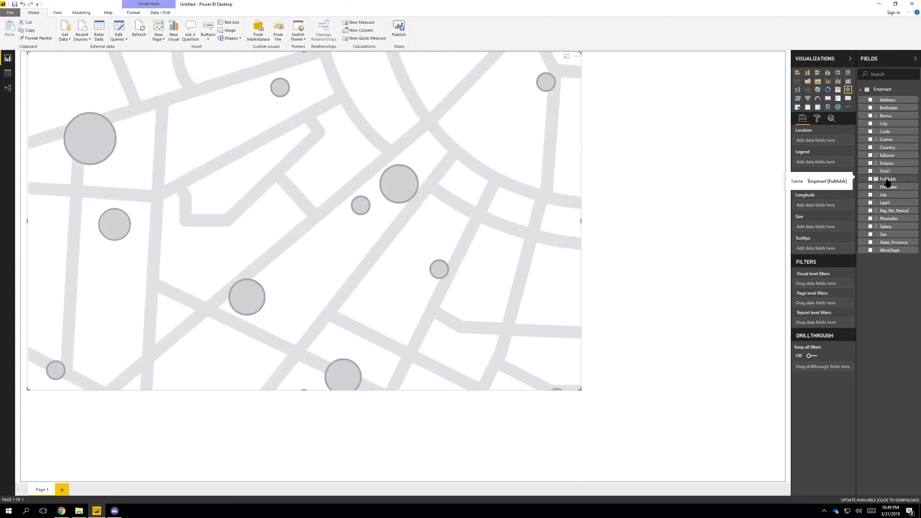
# Assign FullAddr as the map's location and check the address details of the Australian, Indian and African points
pyautogui.moveTo(887, 182); pyautogui.dragTo(813, 143)
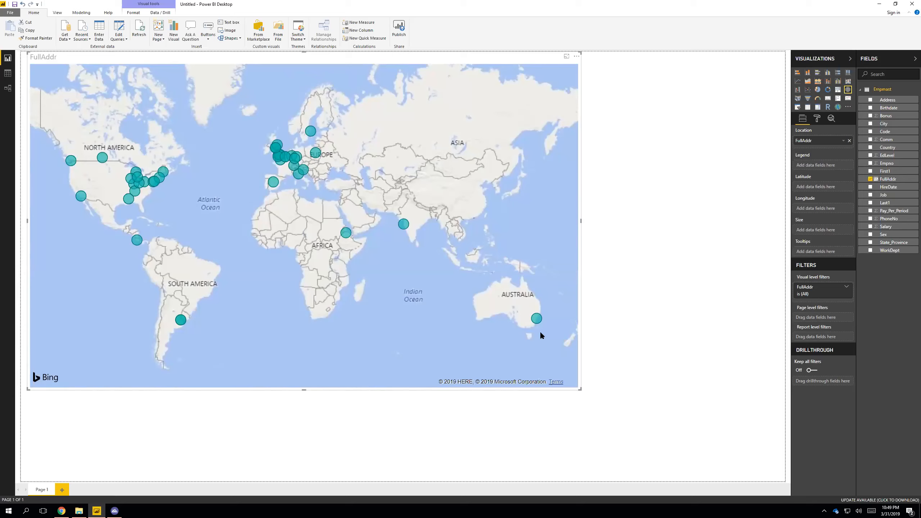
pyautogui.moveTo(539, 319)
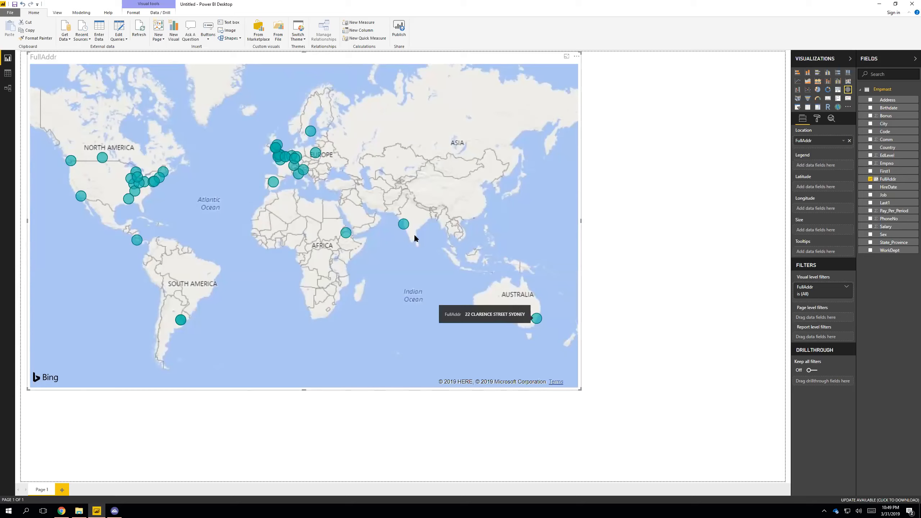
pyautogui.moveTo(400, 226)
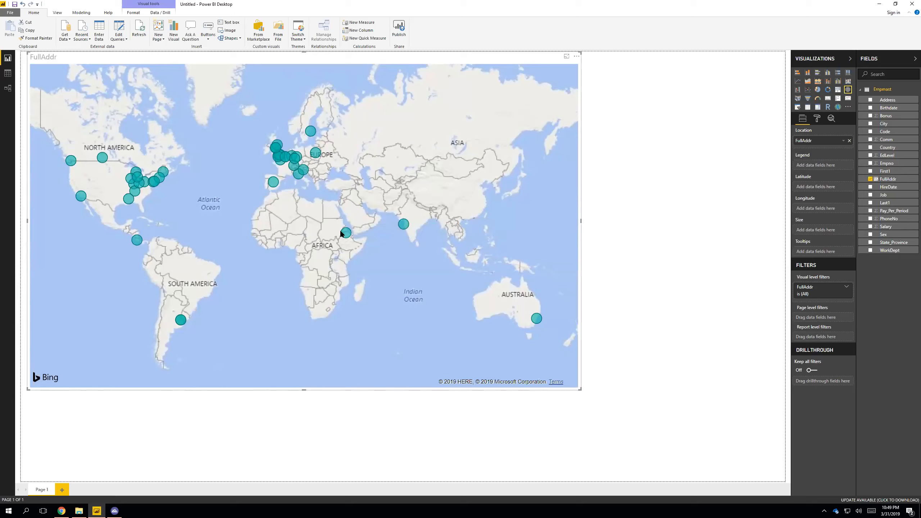
pyautogui.moveTo(345, 235)
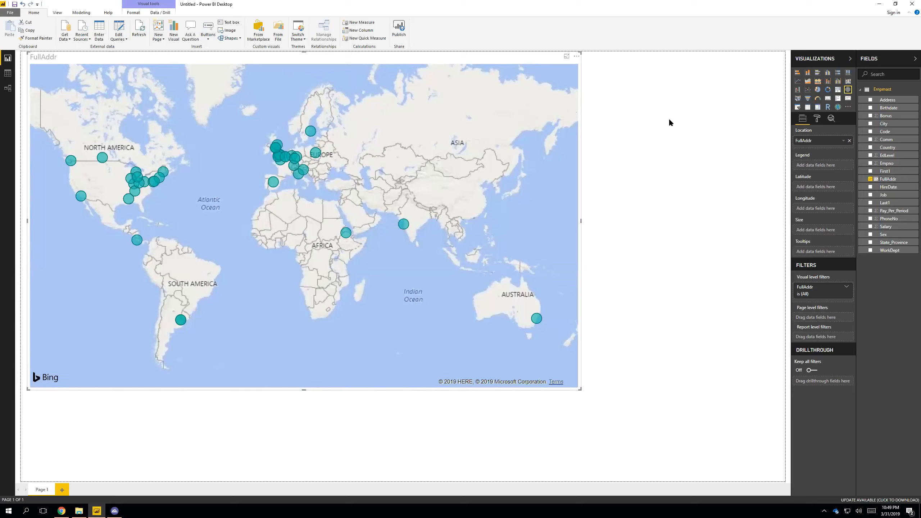
# Set the map's title text to "Employee Addresses" and center it
pyautogui.click(816, 119)
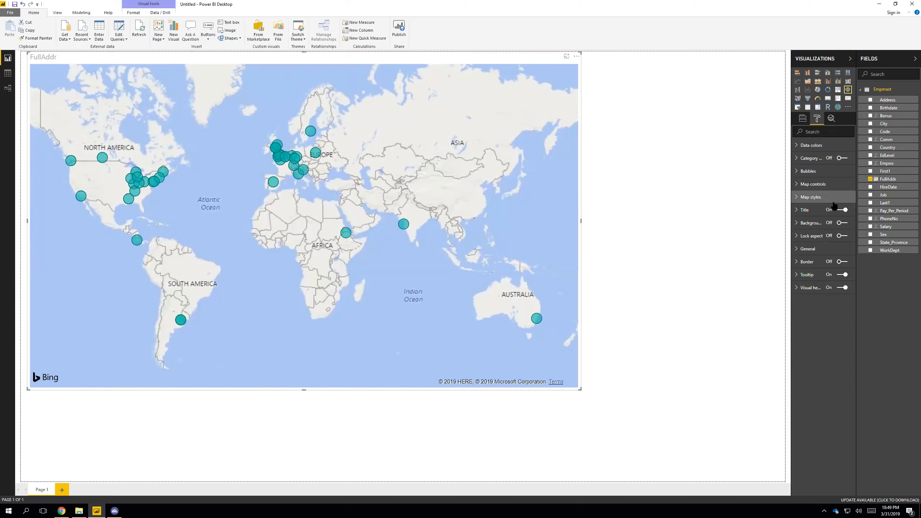
pyautogui.click(800, 211)
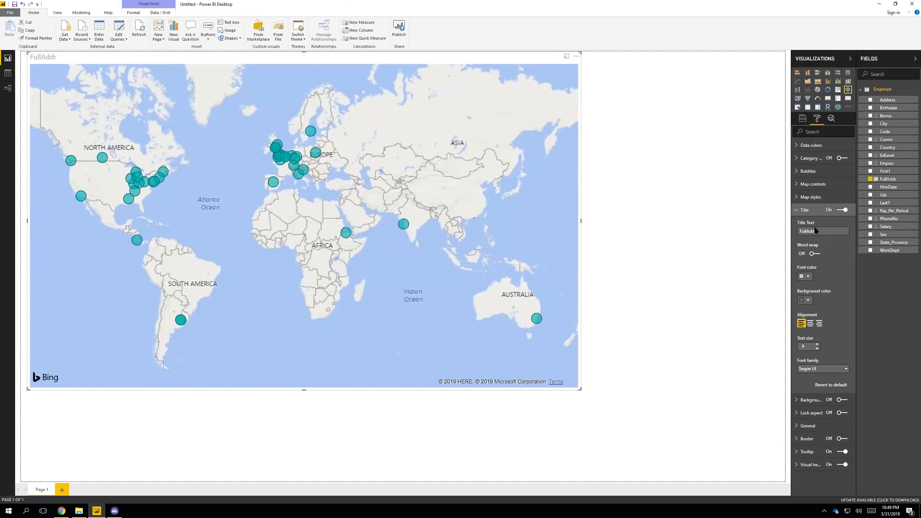
pyautogui.moveTo(845, 231); pyautogui.dragTo(769, 228)
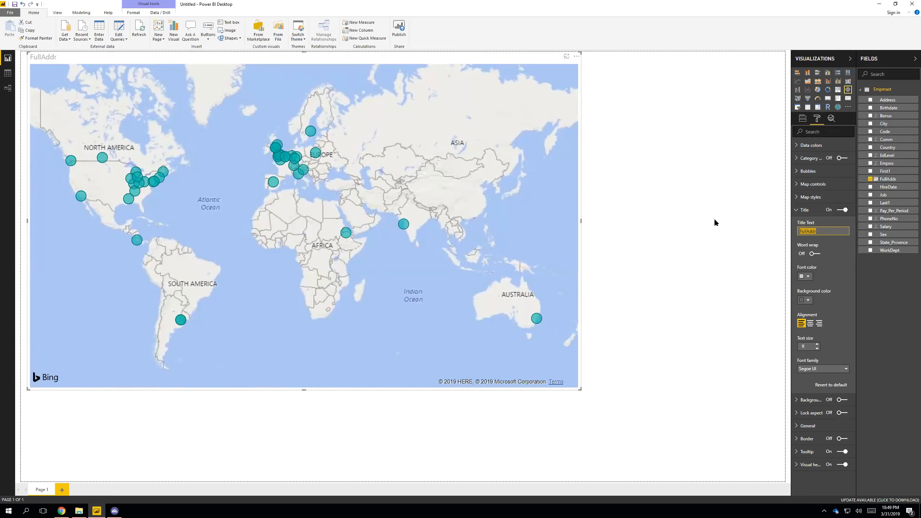
pyautogui.write('Employee Addresses')
pyautogui.click(811, 323)
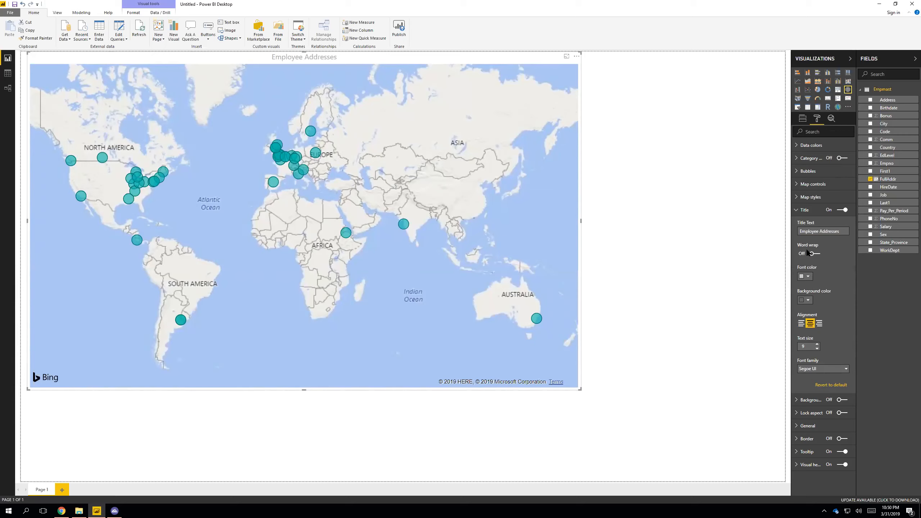
pyautogui.click(796, 213)
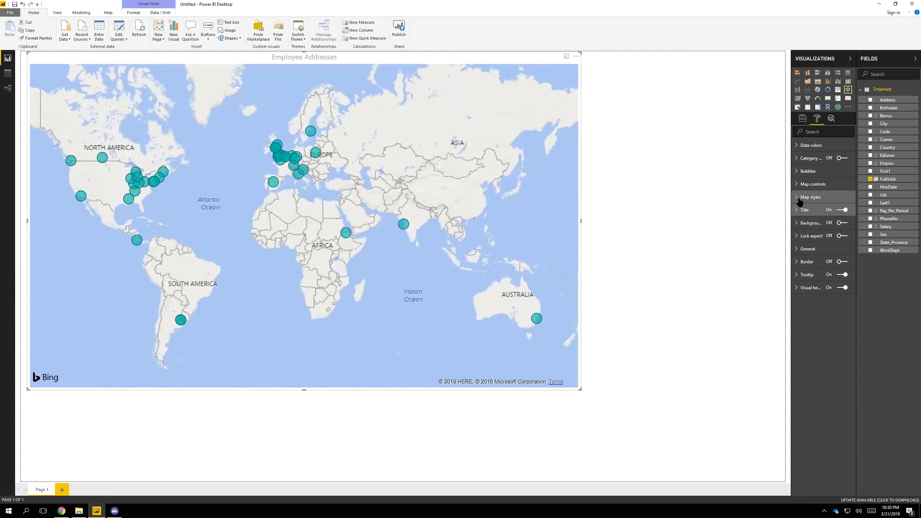
# Try the Dark, Light, Grayscale and Road themes on the map, returning to Light
pyautogui.click(800, 198)
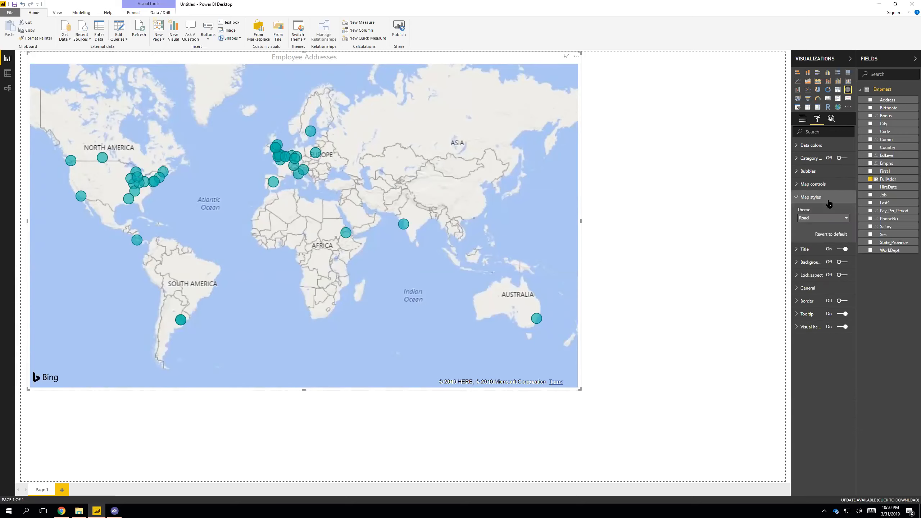
pyautogui.click(819, 220)
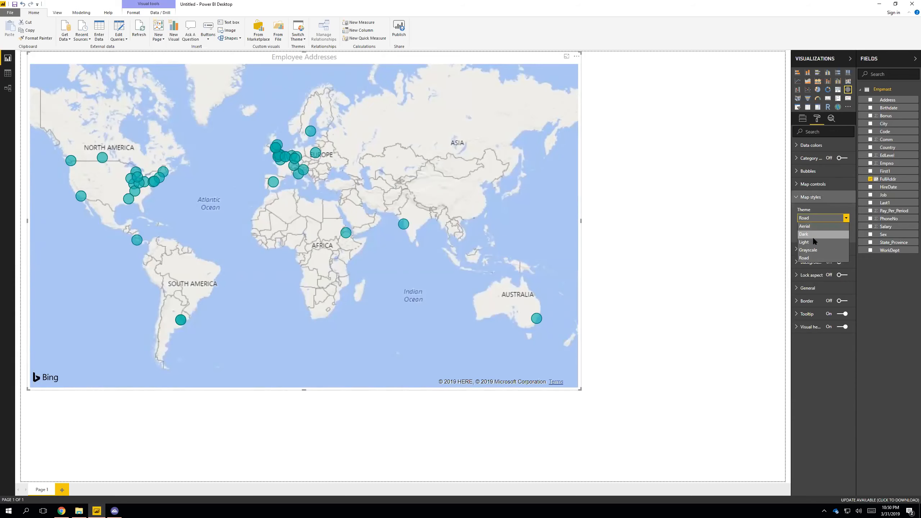
pyautogui.click(813, 238)
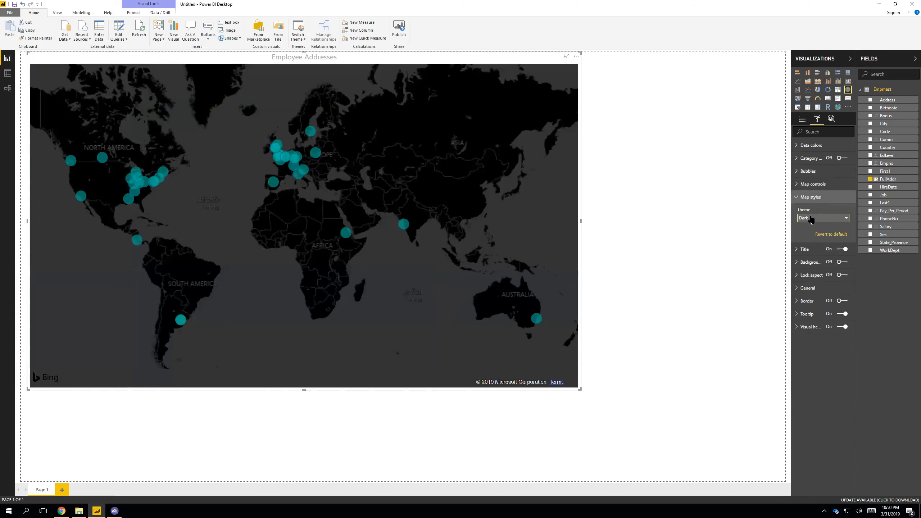
pyautogui.click(811, 220)
pyautogui.click(812, 245)
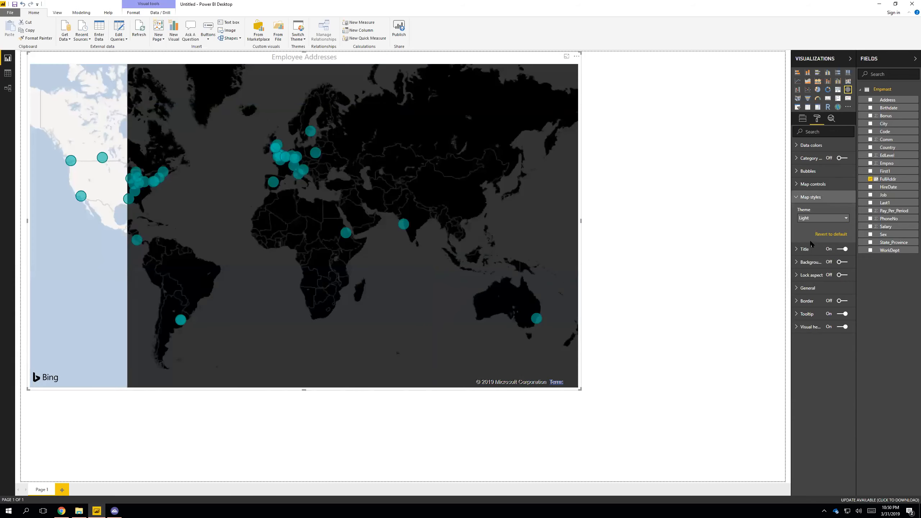
pyautogui.click(811, 220)
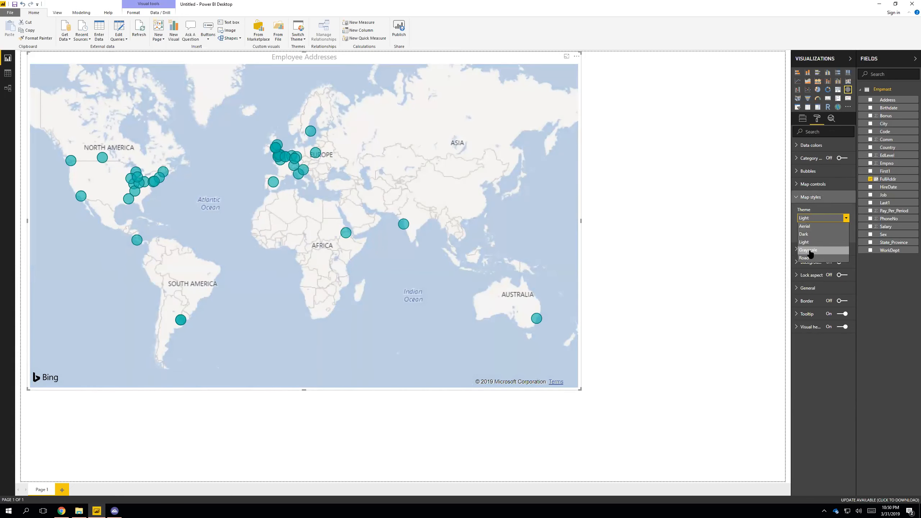
pyautogui.click(809, 250)
pyautogui.click(809, 218)
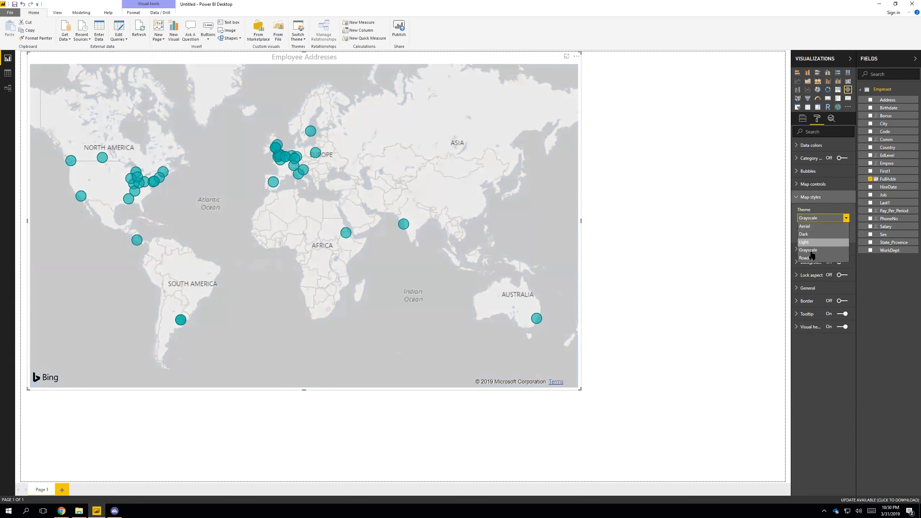
pyautogui.click(810, 224)
pyautogui.click(809, 219)
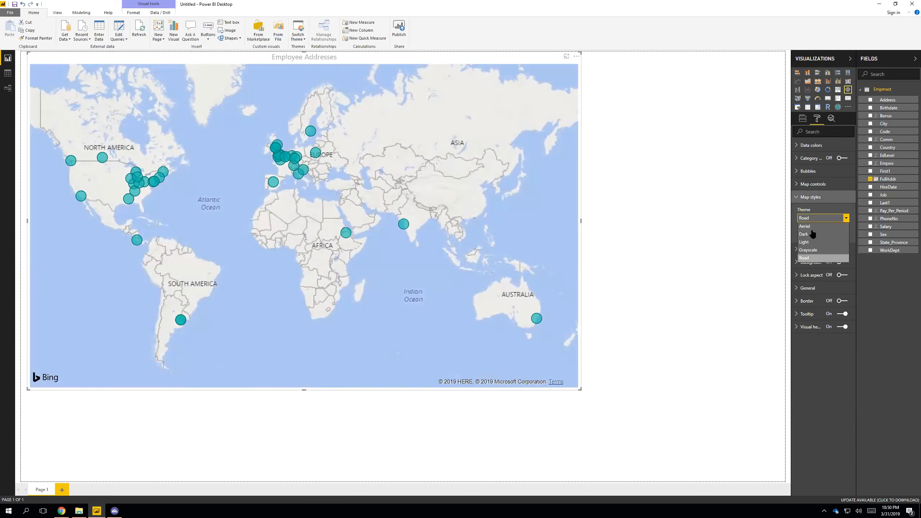
pyautogui.click(808, 241)
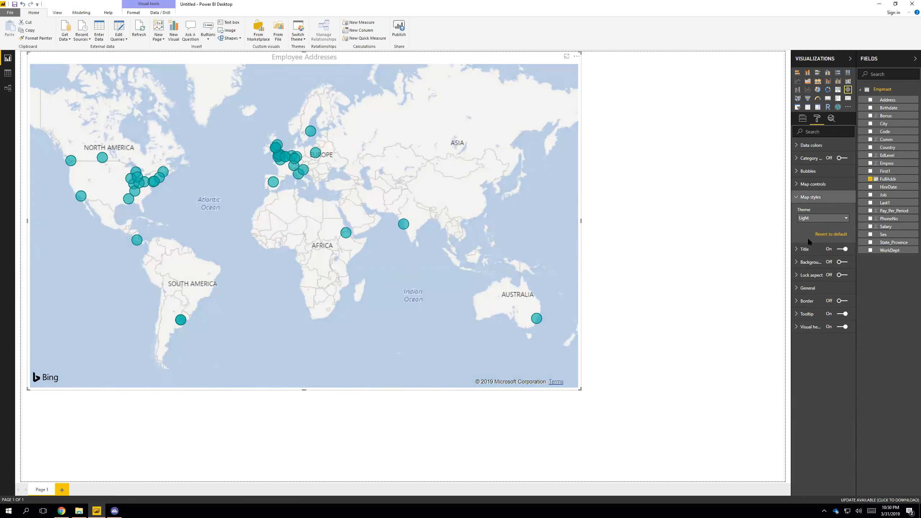
# Set the map's theme to Aerial
pyautogui.click(810, 218)
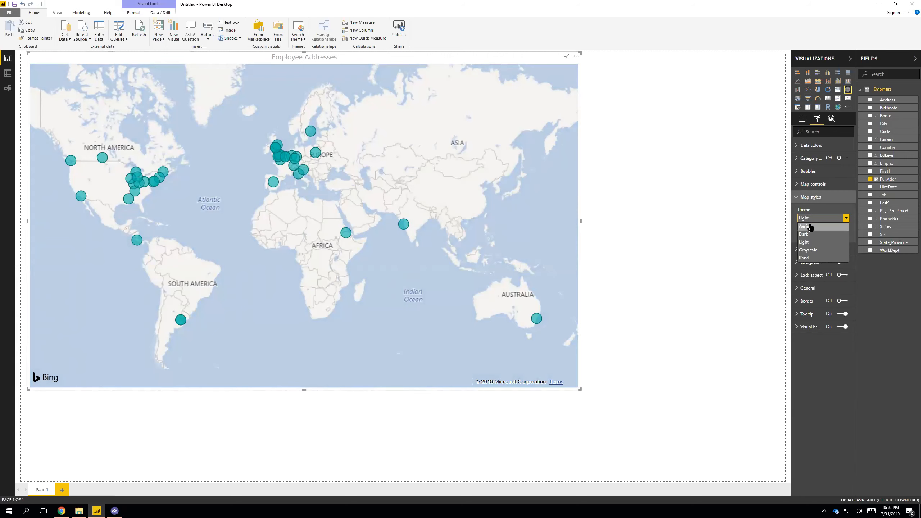
pyautogui.click(810, 226)
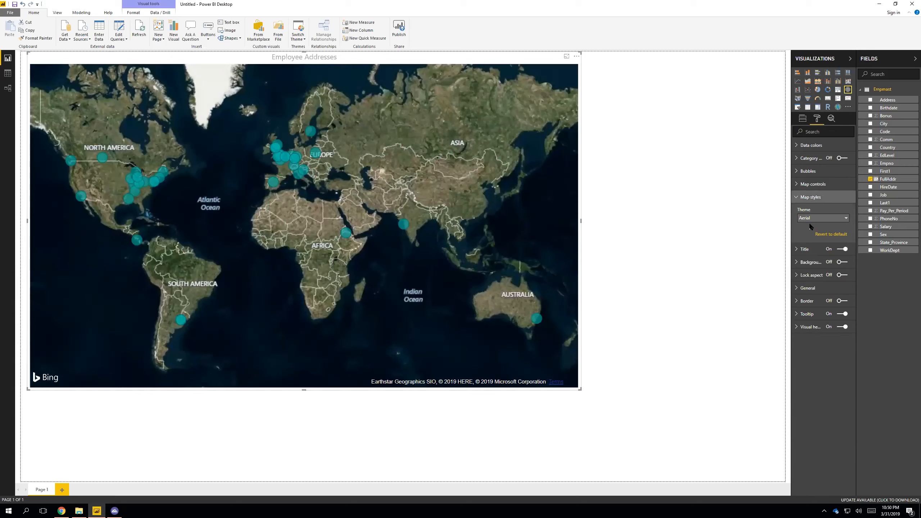
pyautogui.click(800, 197)
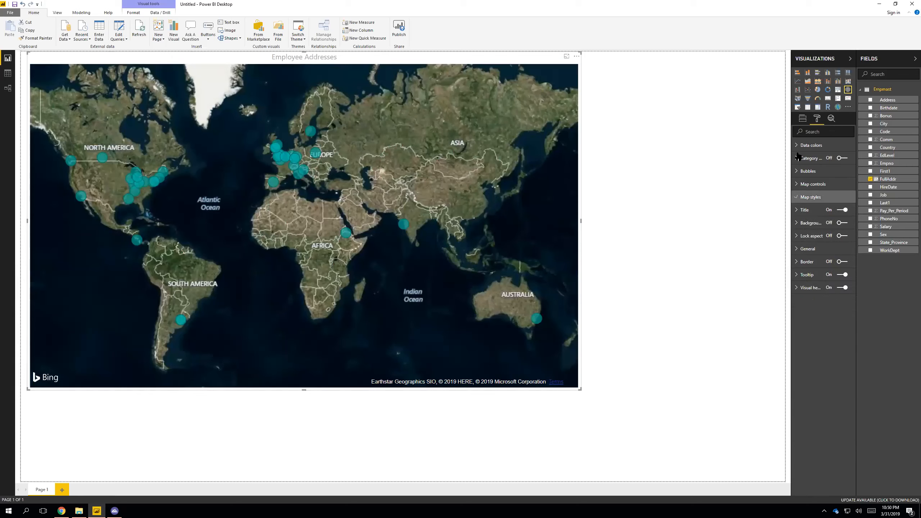
# Set the default color of the map's data points to a light purple theme shade and deselect the visual
pyautogui.click(798, 146)
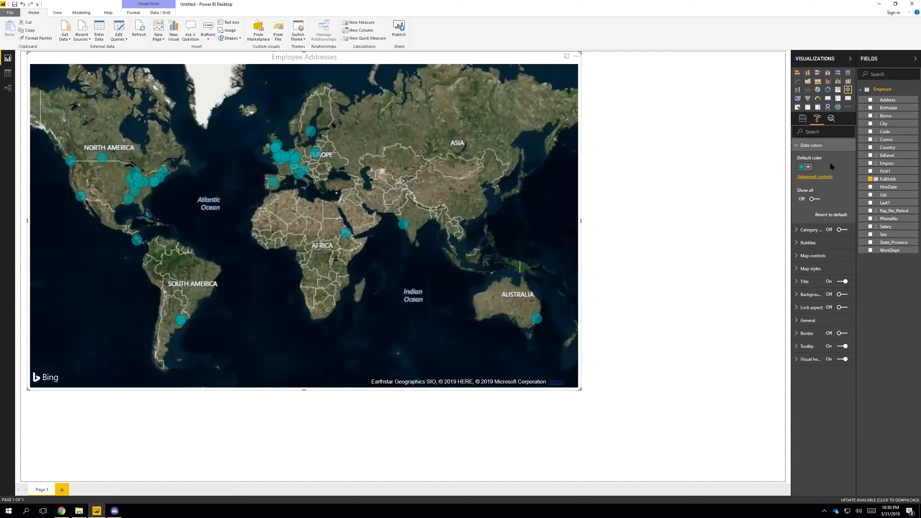
pyautogui.click(804, 166)
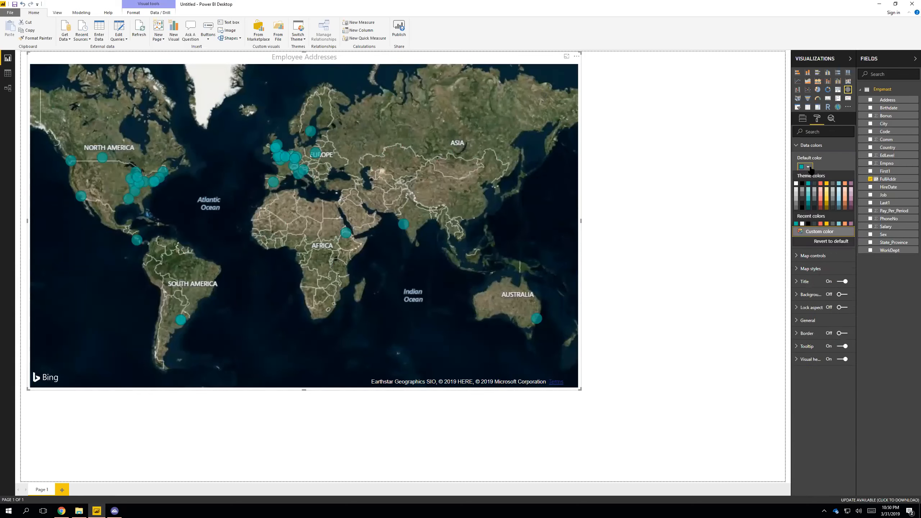
pyautogui.click(851, 191)
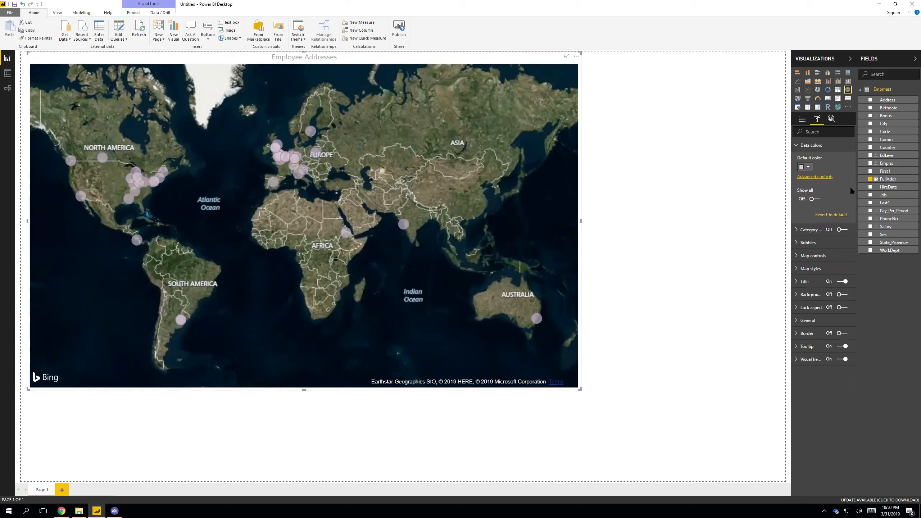
pyautogui.click(768, 183)
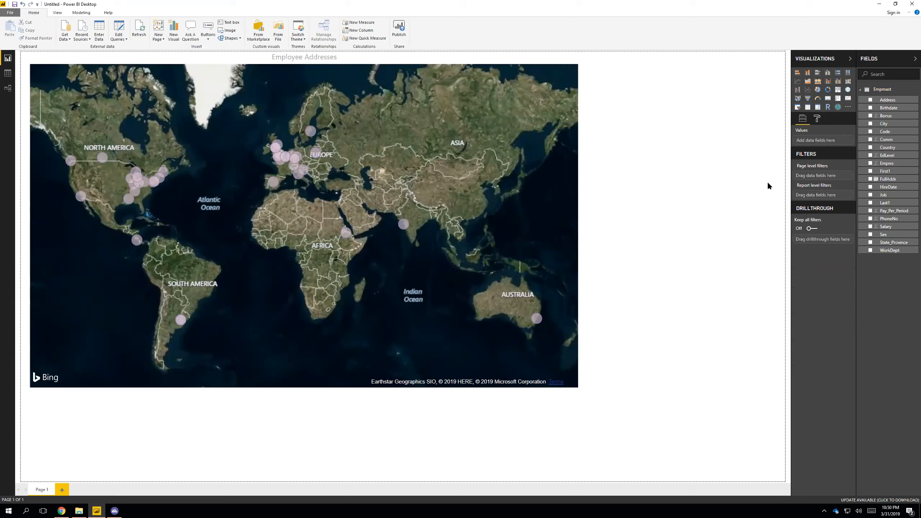